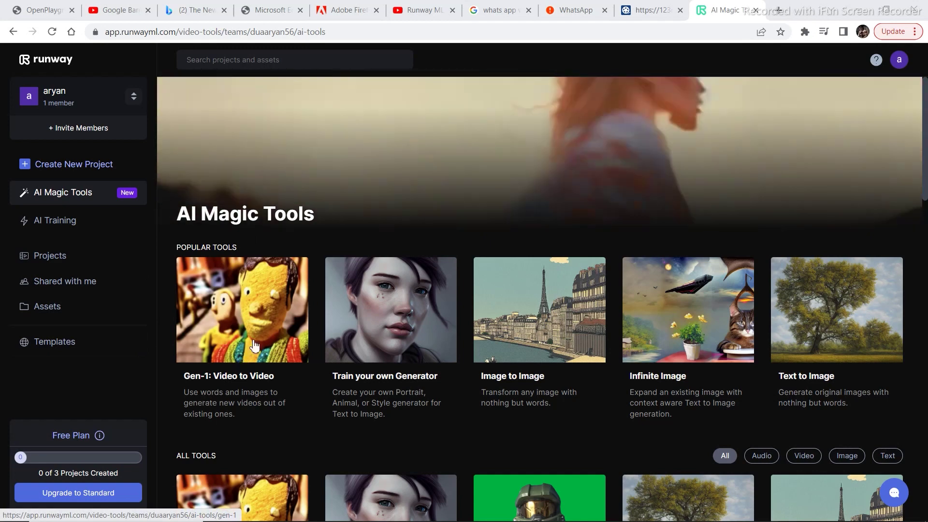
Step: Open the Gen-1: Video to Video tool from the AI Magic Tools popular tools
click(253, 345)
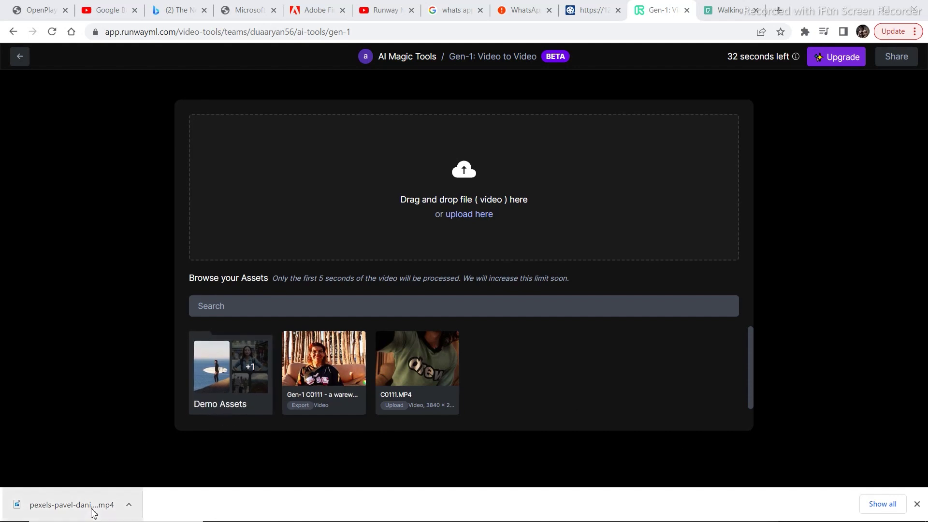
Step: Drag the downloaded Pexels family clip (.mp4) into the Gen-1 upload area
drag(93, 514, 411, 203)
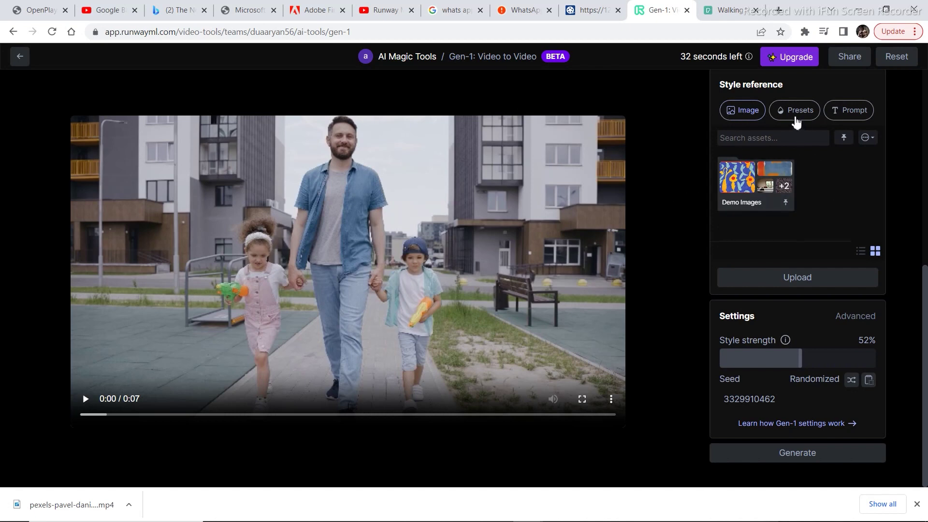
Step: Compare the Presets and Prompt style options, ending on the six style presets
click(796, 116)
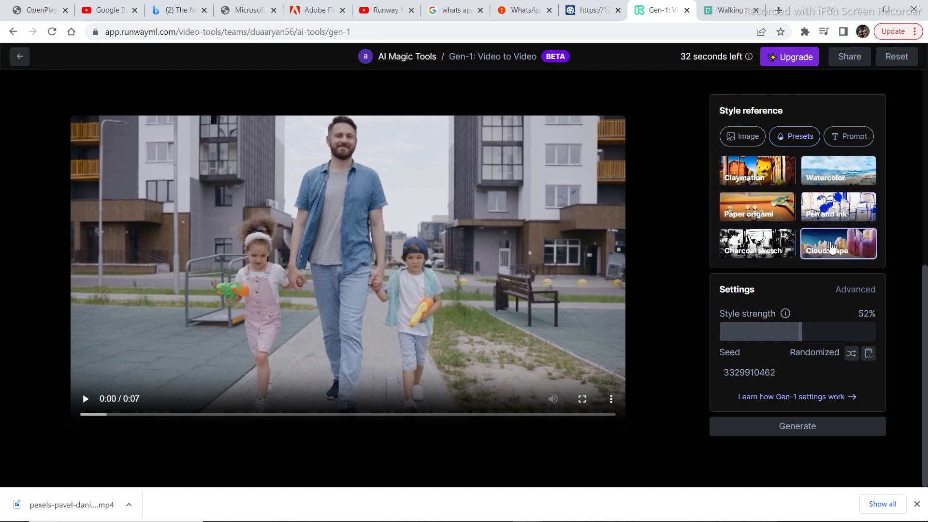
click(852, 140)
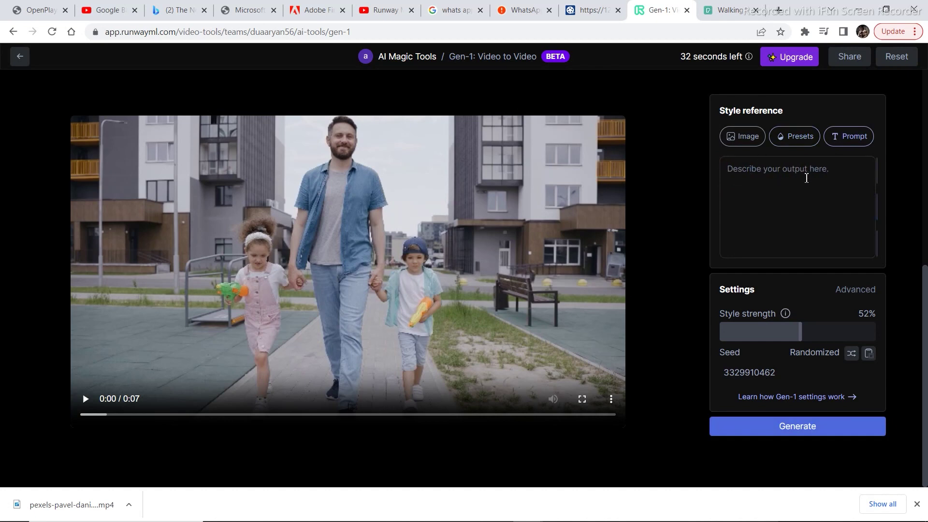
click(806, 139)
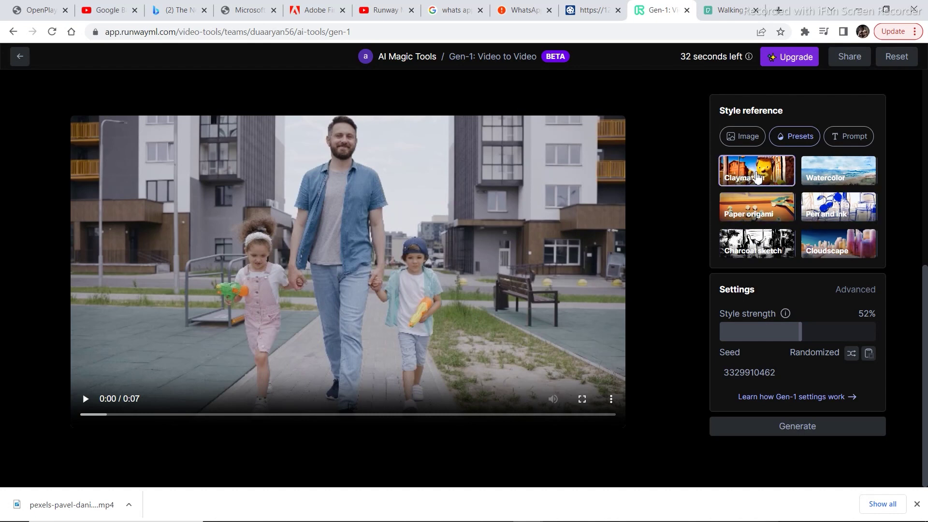
Step: Generate a Claymation-styled version of the family street clip
click(747, 179)
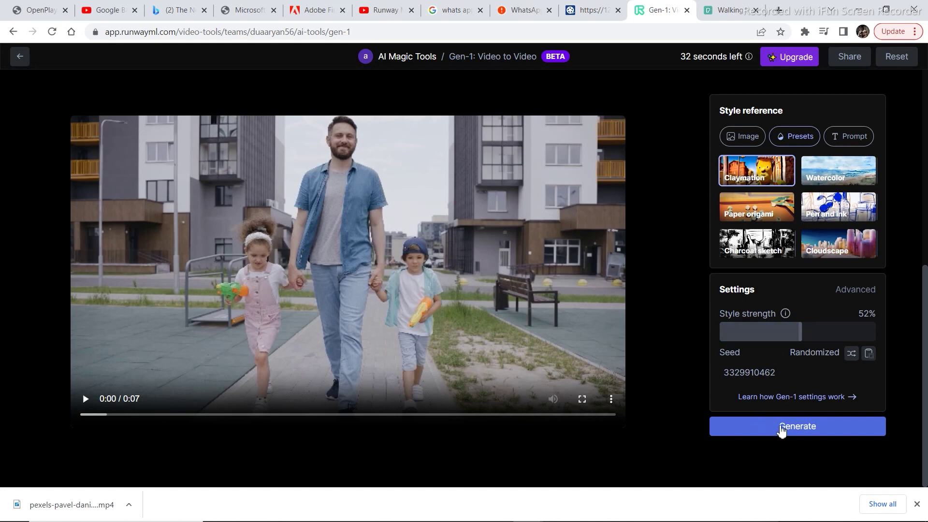
click(782, 430)
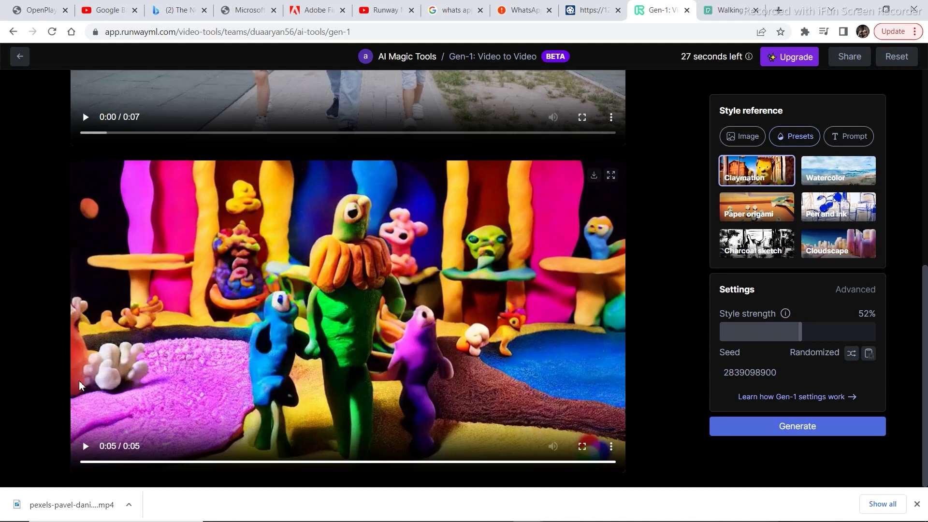
click(86, 446)
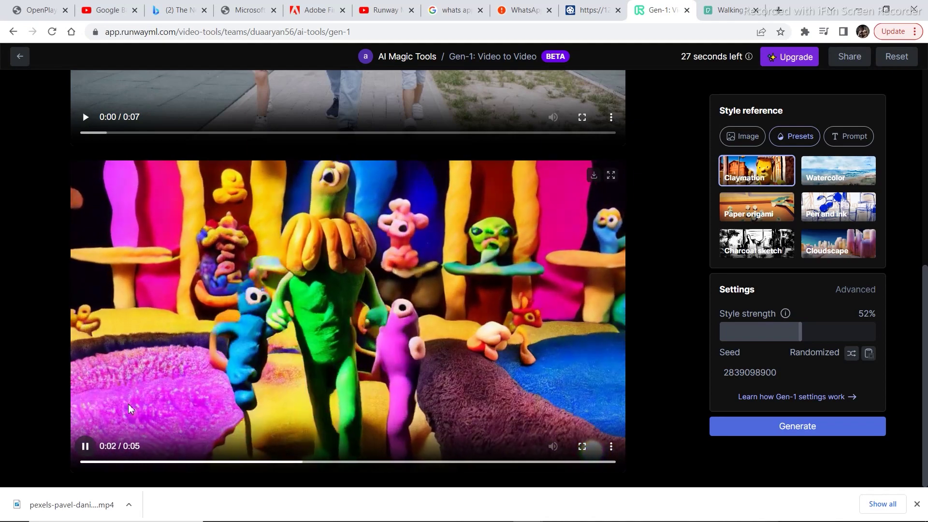
click(390, 376)
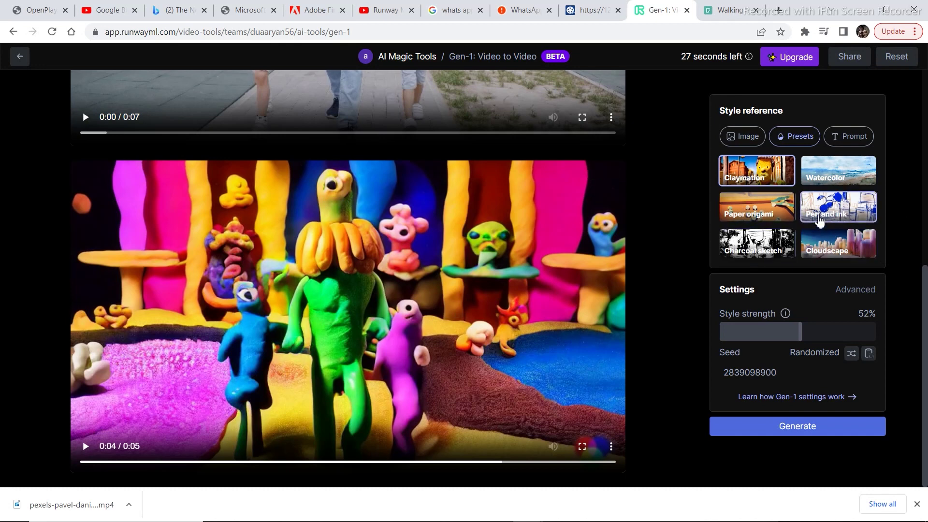
Step: Generate a Pen and ink version at 35% style strength and play it back twice
click(835, 214)
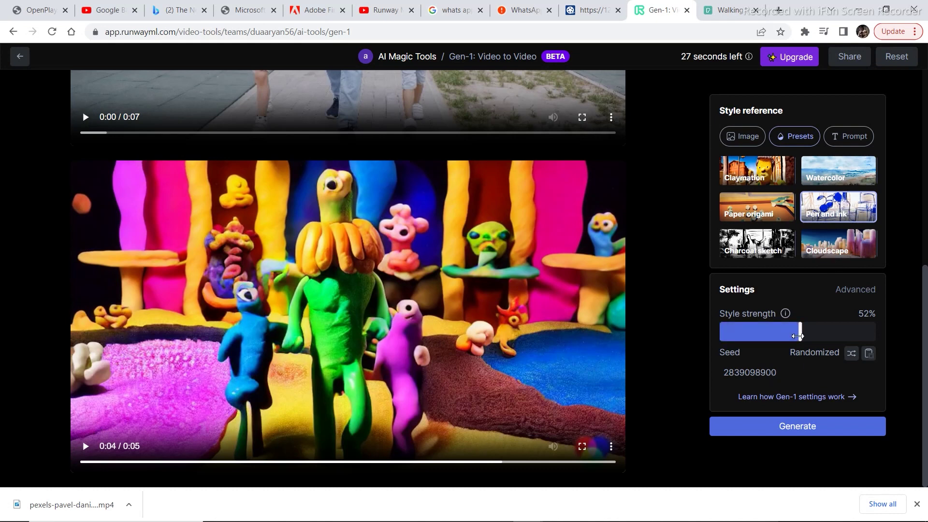
drag(800, 333, 774, 337)
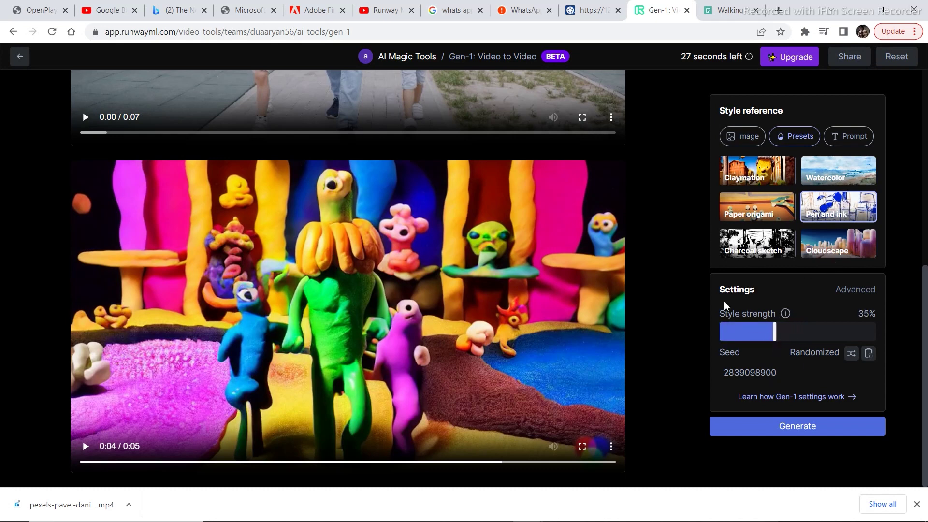
click(787, 427)
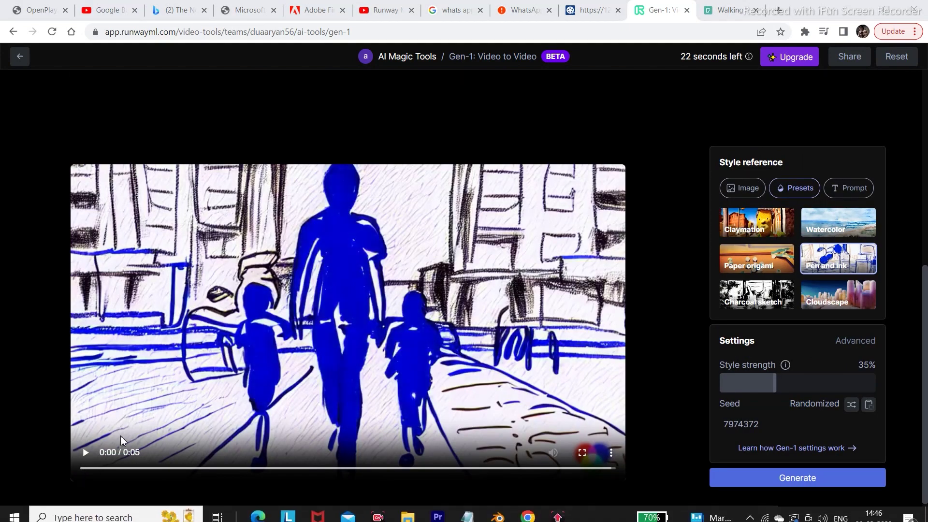
click(86, 454)
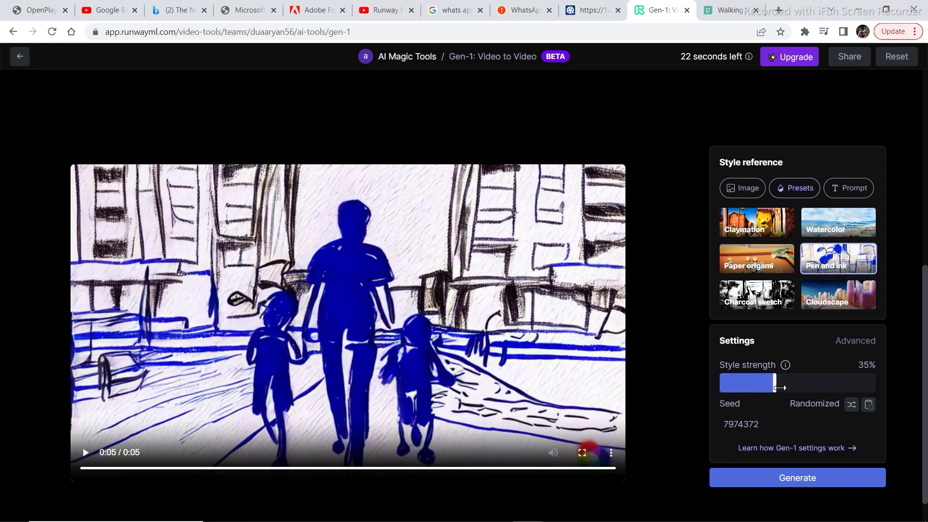
click(85, 452)
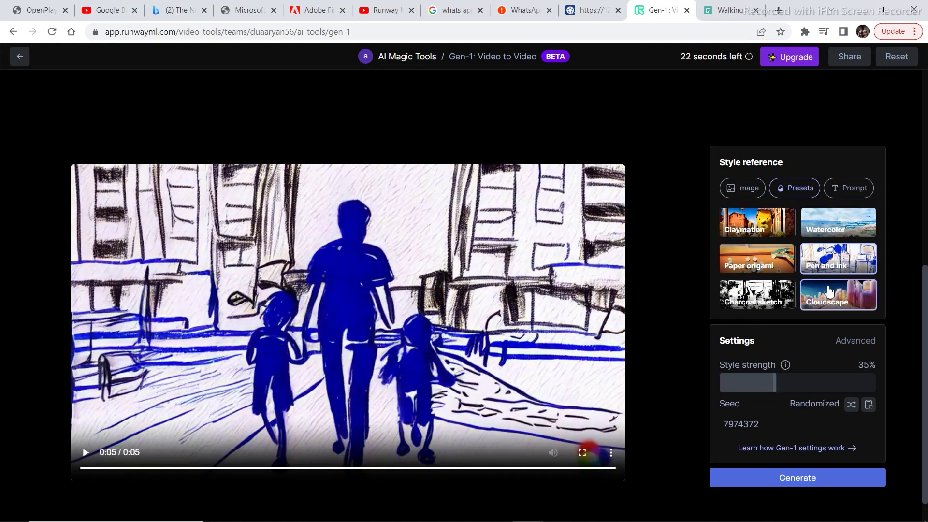
click(853, 193)
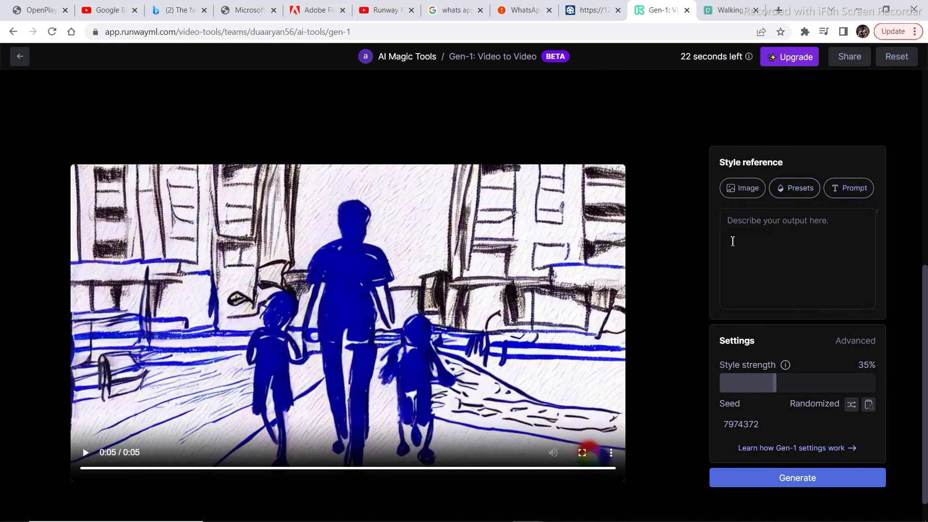
click(763, 227)
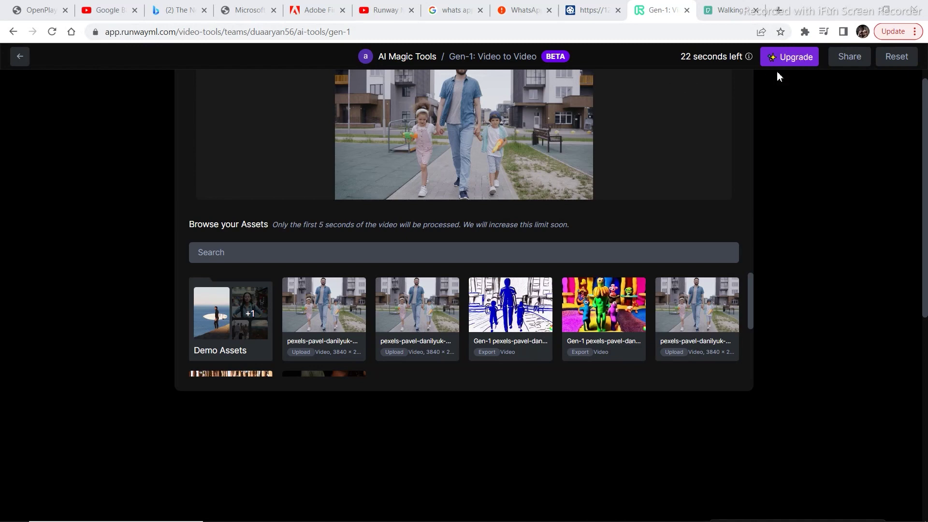
click(783, 58)
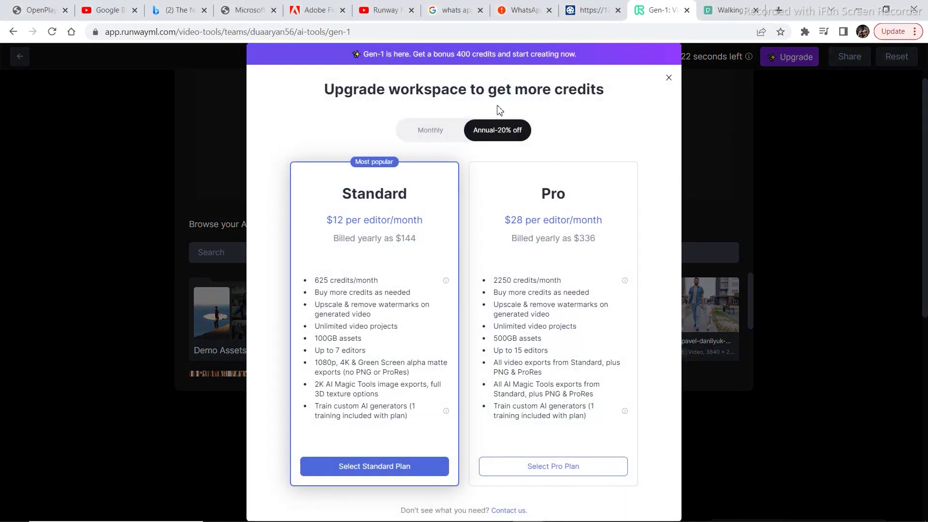
click(434, 131)
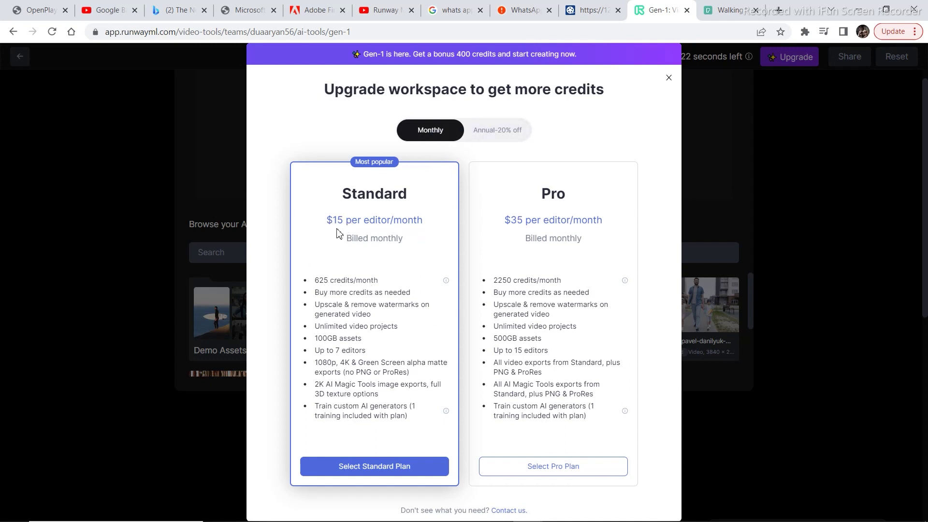
click(669, 78)
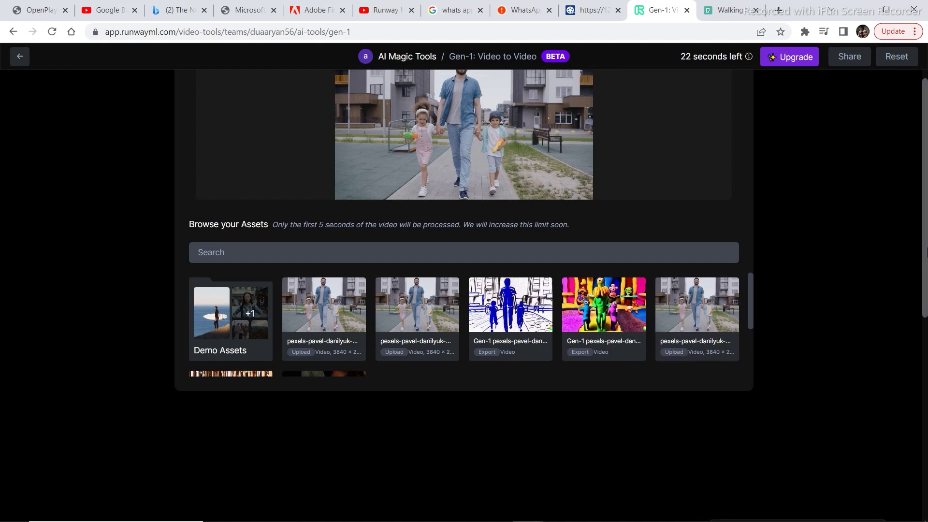
scroll(926, 196, up, 2)
Step: Paste the cyborgs-in-a-futuristic-cyber-city prompt, set style strength to 36%, and generate
drag(925, 195, 926, 441)
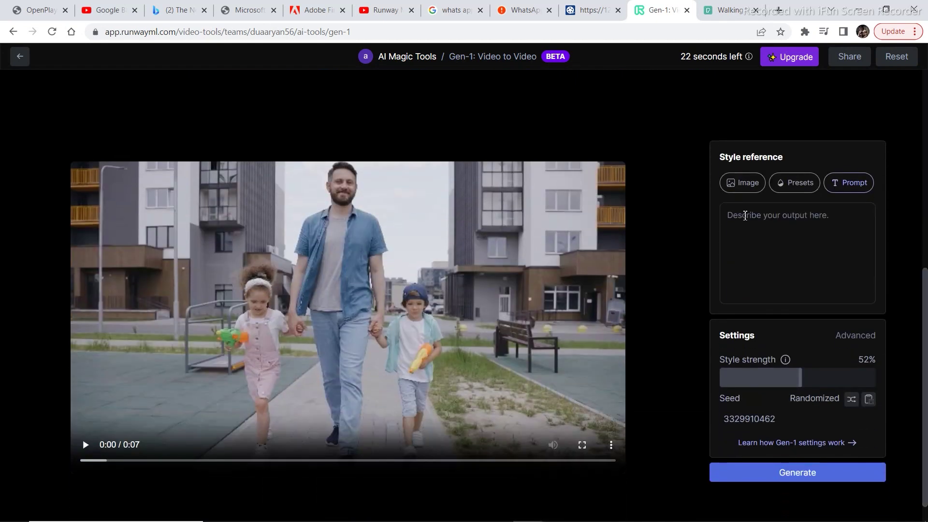
click(744, 216)
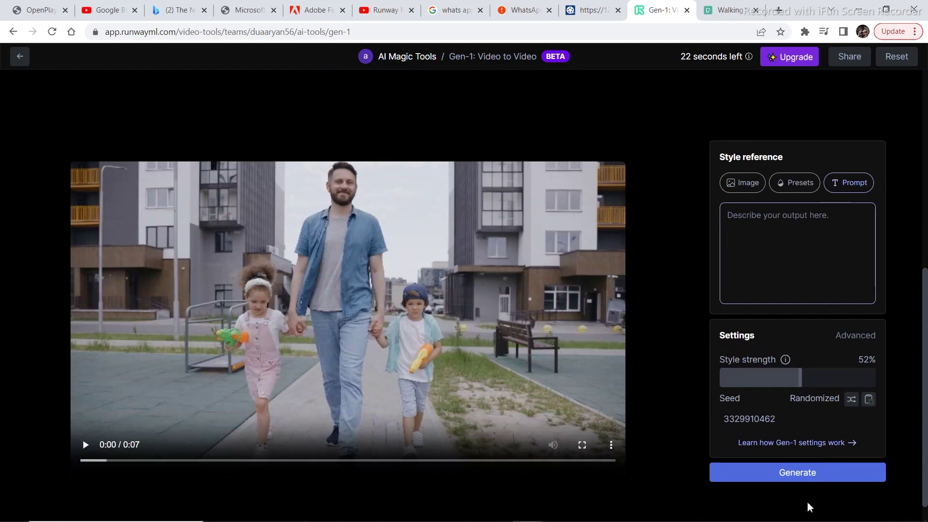
text(cyborgs walking in a futuristic cyber city)
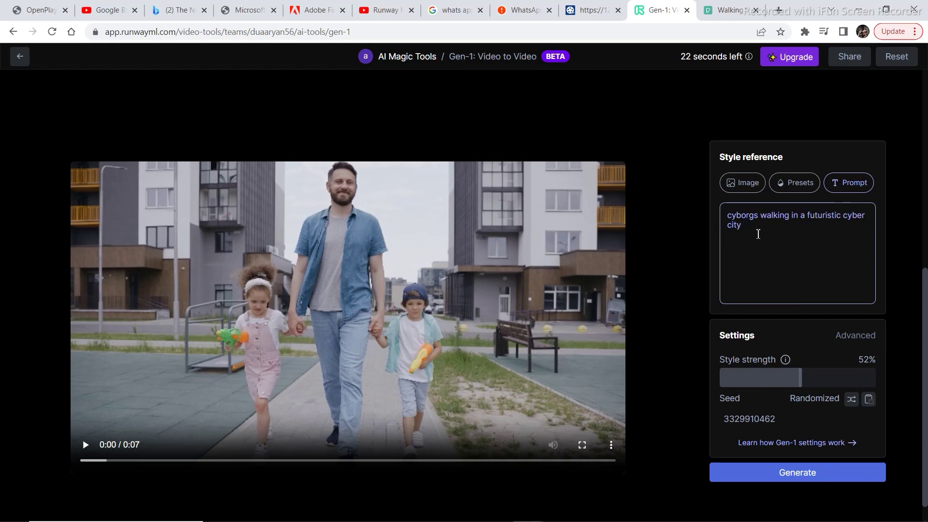
scroll(925, 294, down, 1)
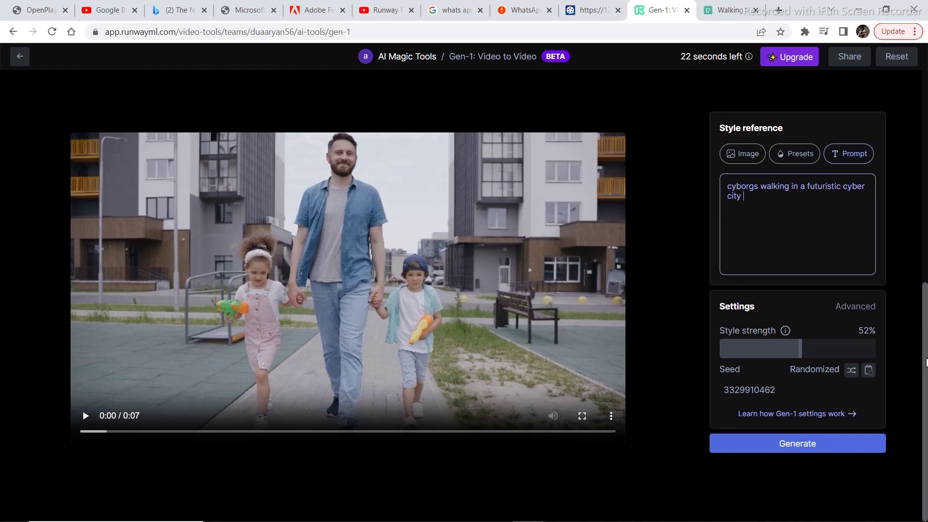
drag(803, 344, 776, 351)
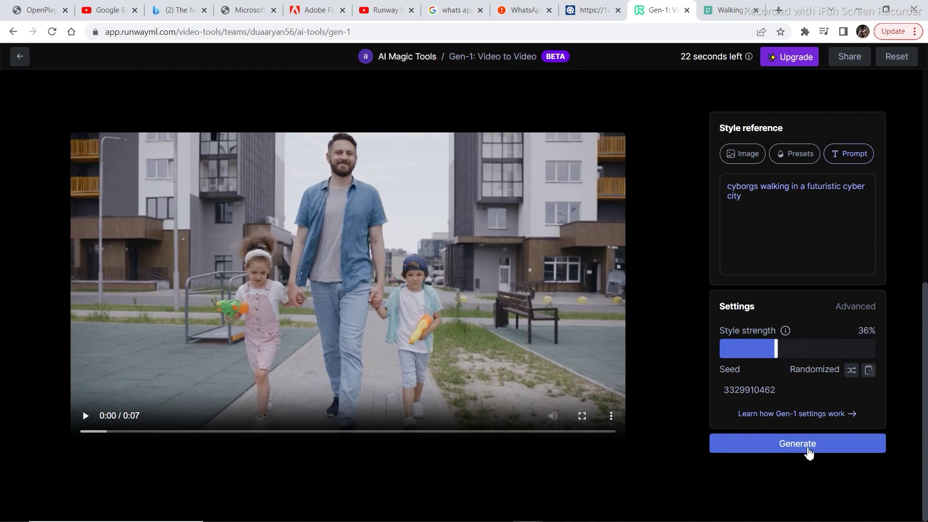
click(807, 448)
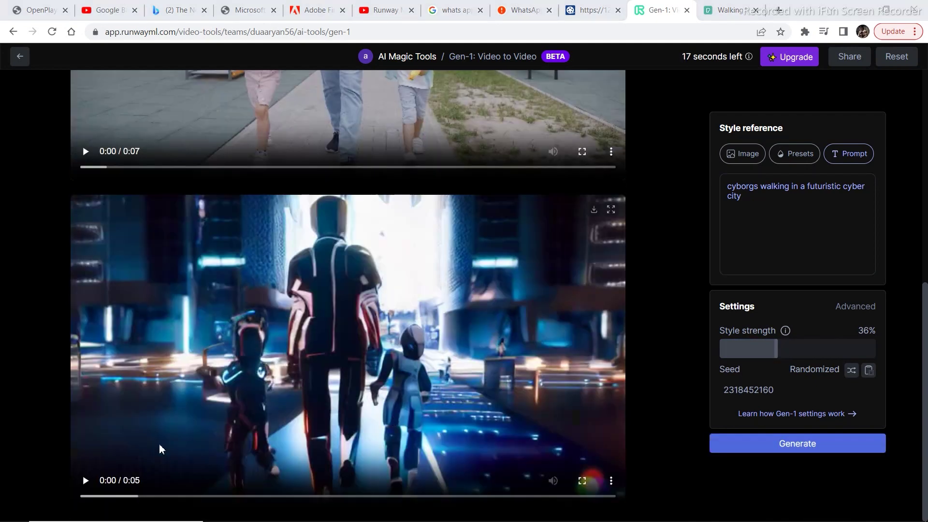
click(85, 480)
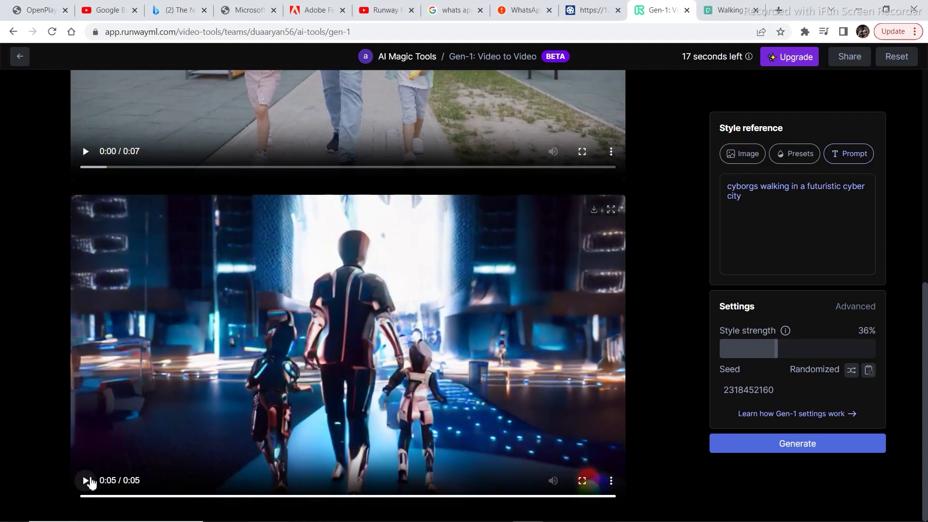
click(89, 481)
Step: Replace the prompt with 'aliens walking on mars', generate at 48% strength, and play the result
click(732, 188)
key(ctrl+a)
text(aliens walking on mars)
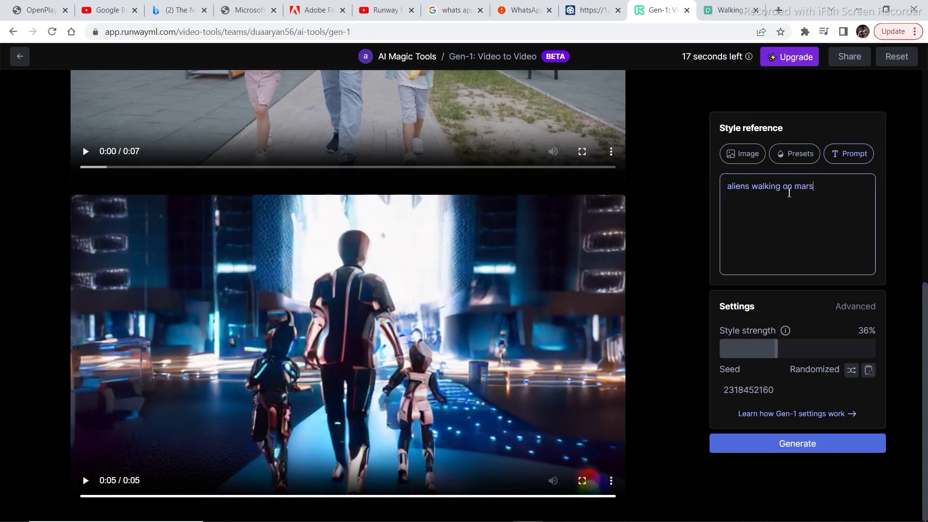
drag(776, 352, 795, 352)
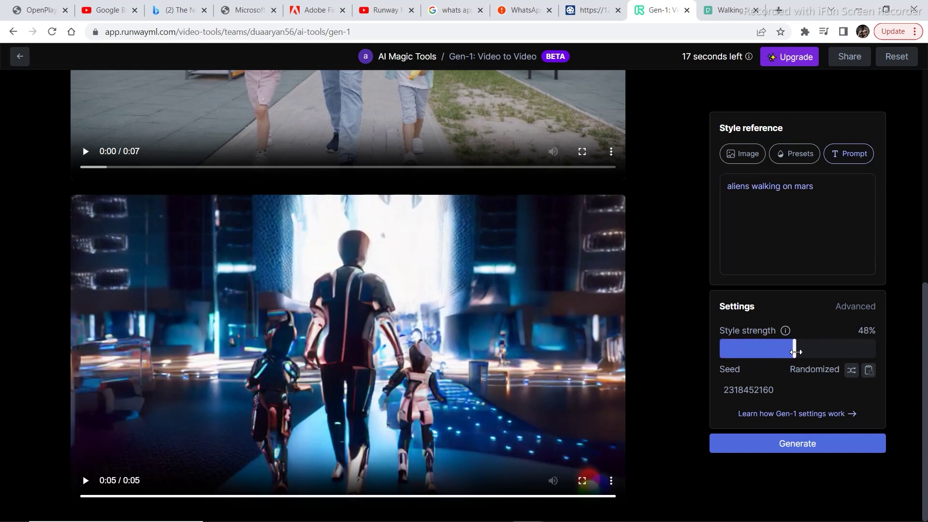
click(796, 443)
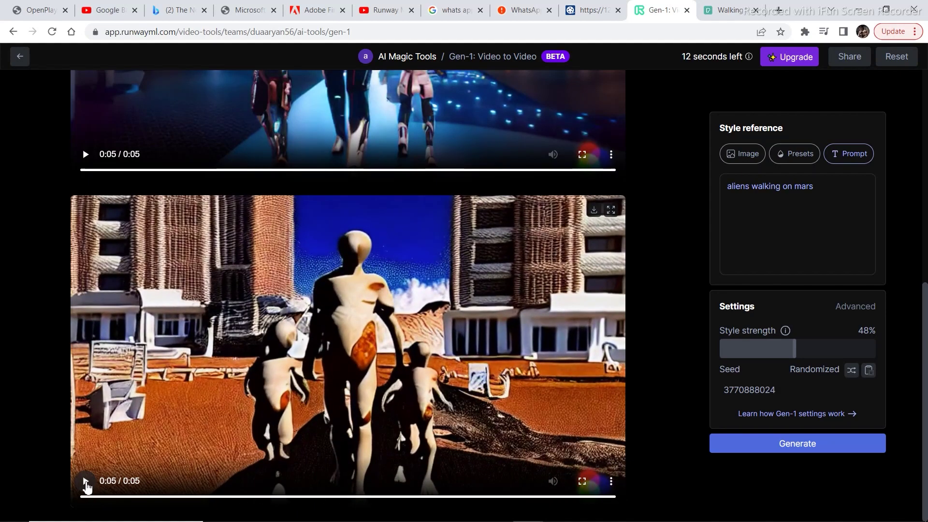
click(86, 482)
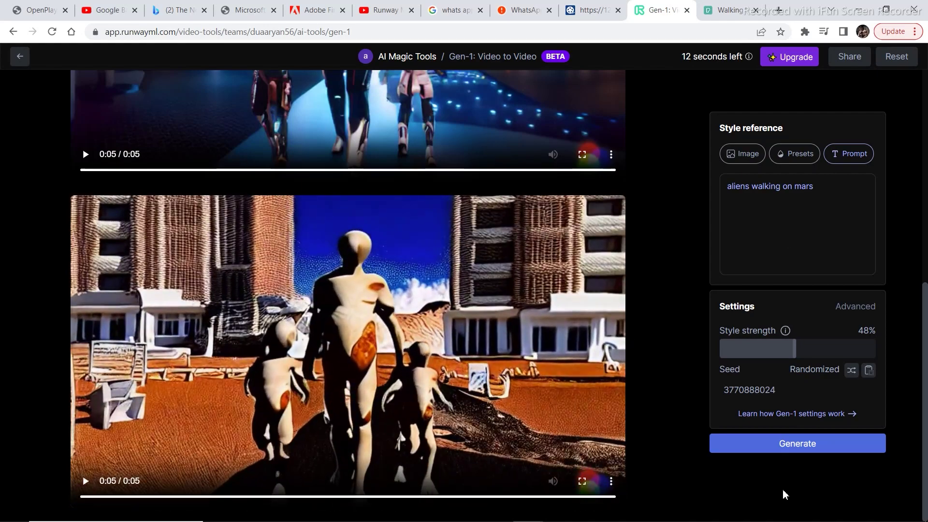
scroll(925, 395, up, 1)
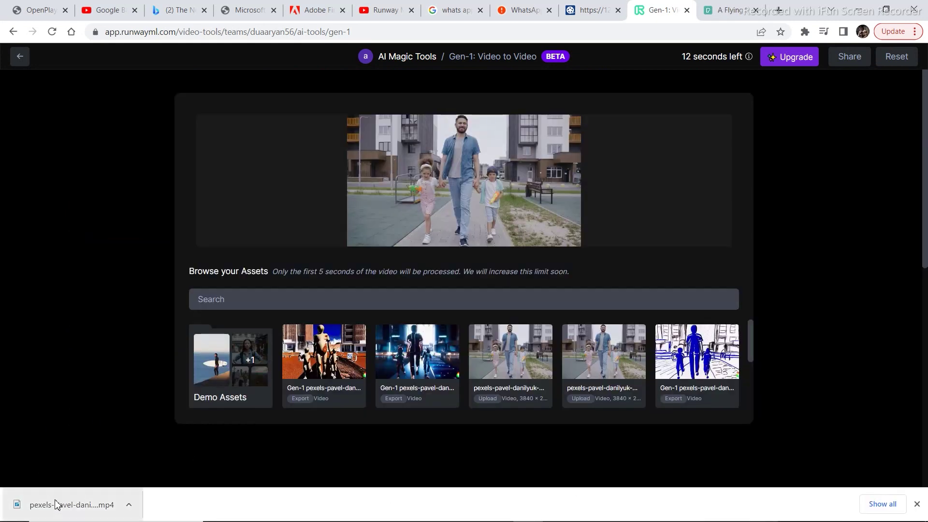
Step: View the Pexels 'A Flying Seagull' clip page, then return to the Gen-1 tool
click(722, 7)
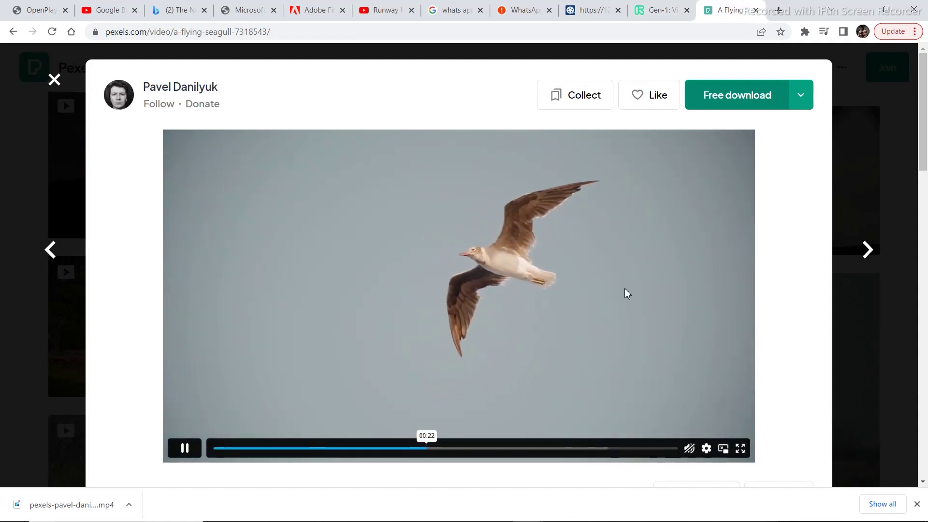
click(654, 9)
Step: Upload the seagull clip and generate the green dragon version at 39% style strength
drag(72, 503, 444, 182)
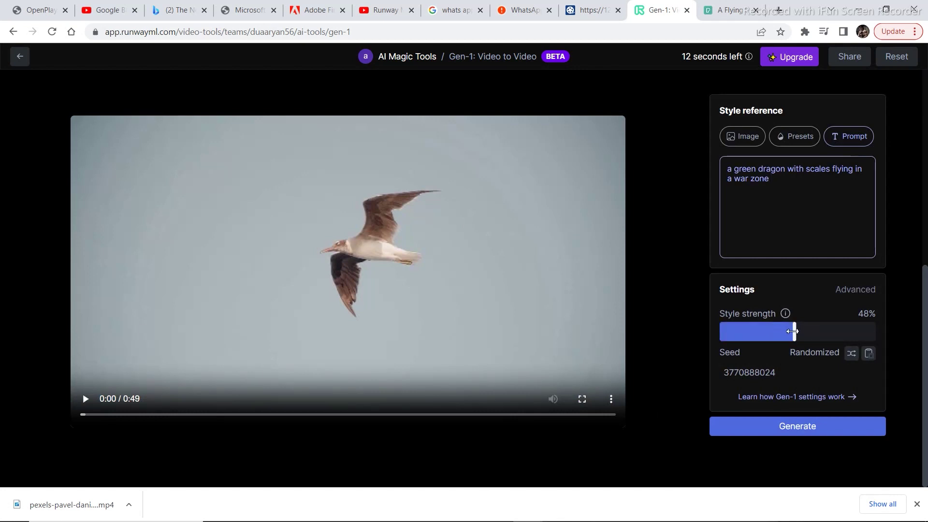
drag(793, 331, 781, 334)
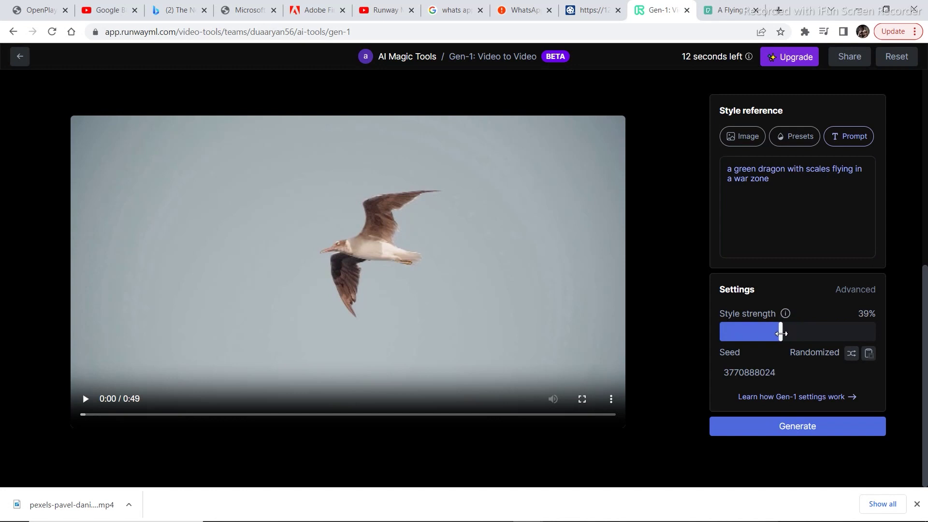
click(789, 428)
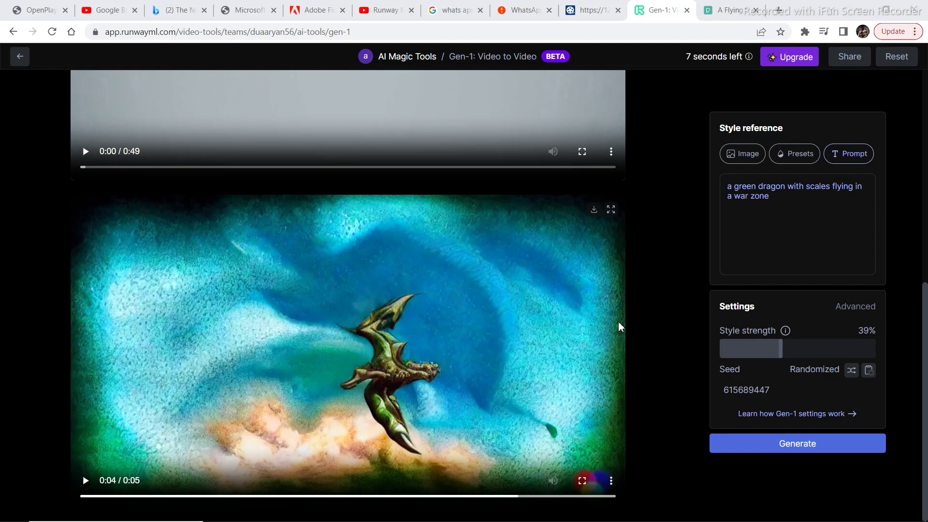
click(86, 483)
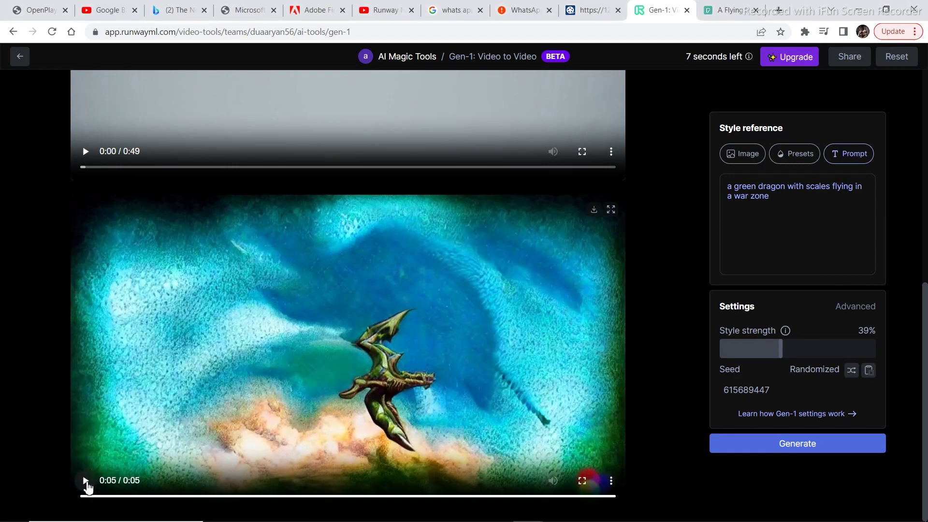
click(87, 483)
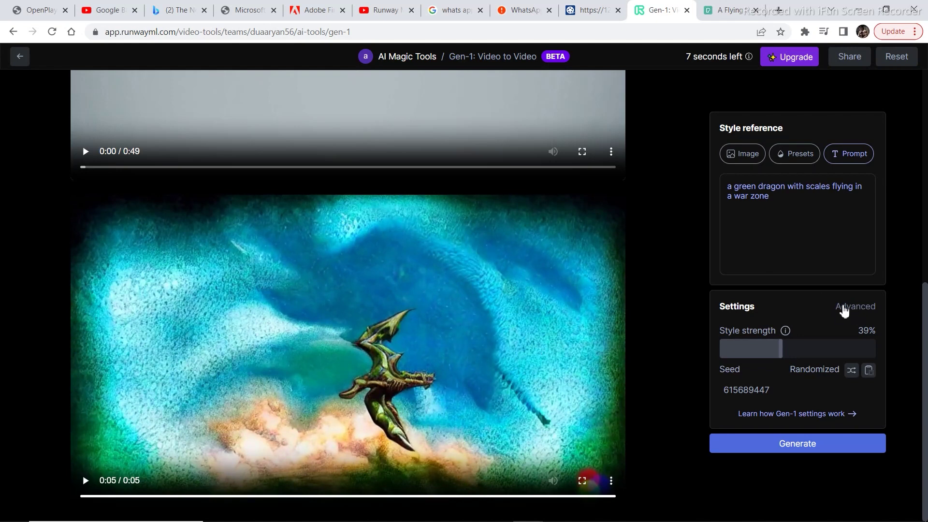
Step: Expand Gen-1's Advanced settings and enable 'Affect foreground only' for the seagull dragon clip
click(843, 311)
scroll(925, 320, down, 3)
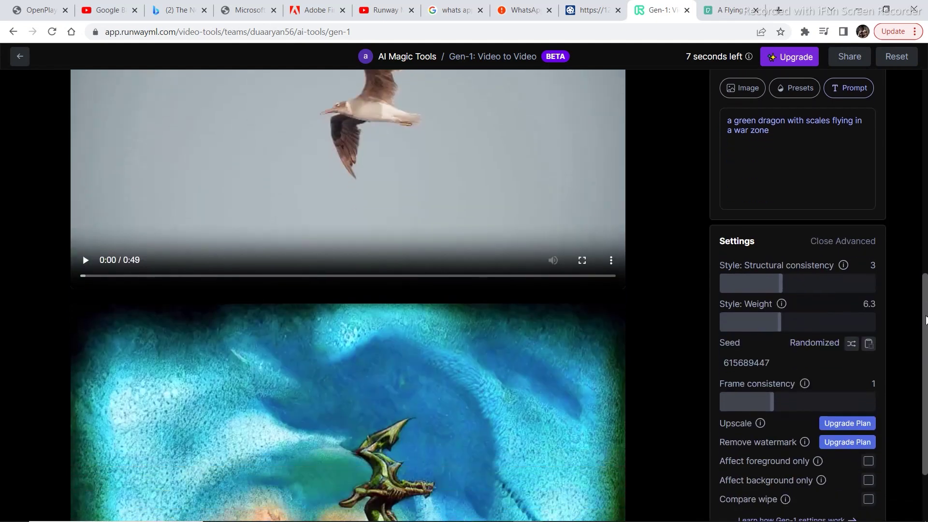
scroll(813, 315, down, 1)
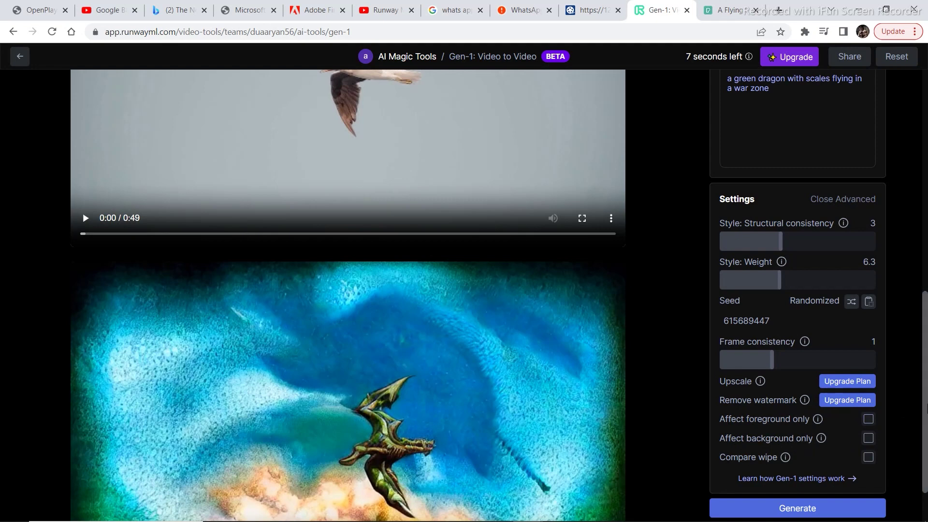
scroll(925, 408, down, 1)
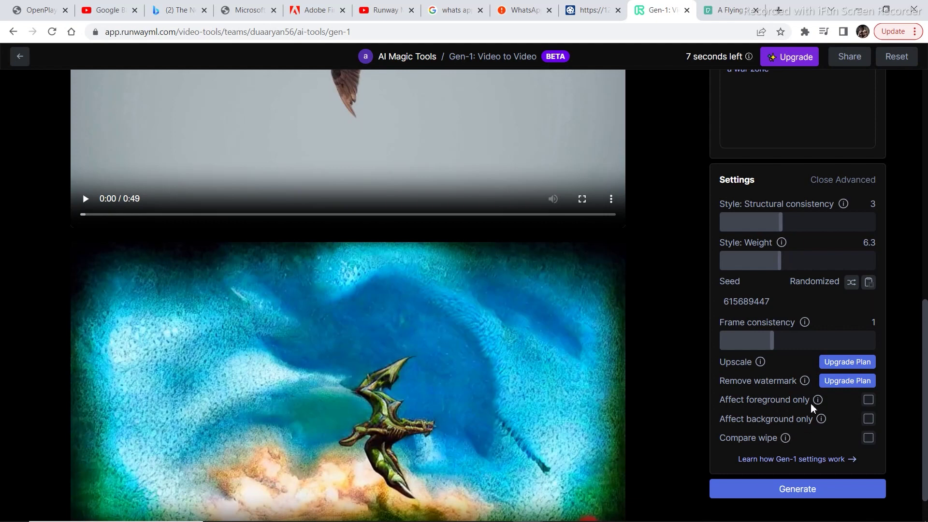
click(868, 399)
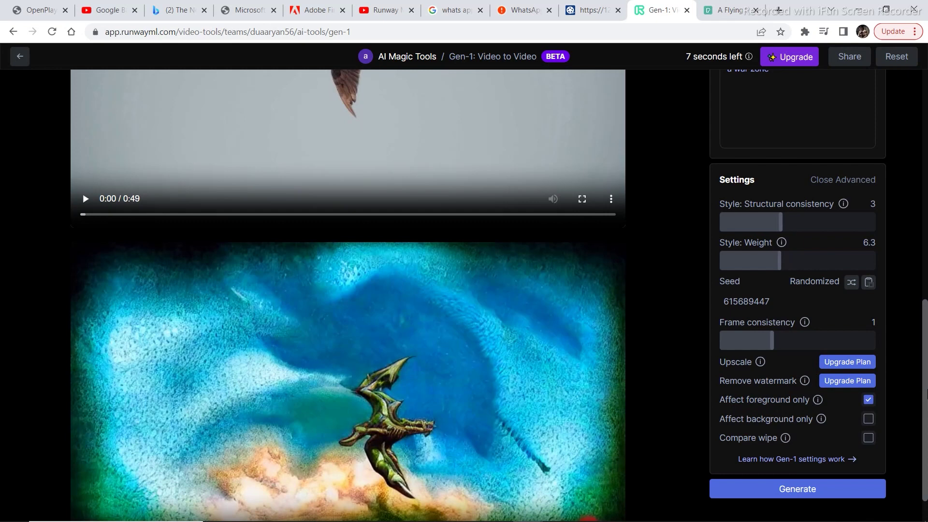
Step: Trim the prompt so it reads only 'a green dragon'
scroll(924, 401, up, 5)
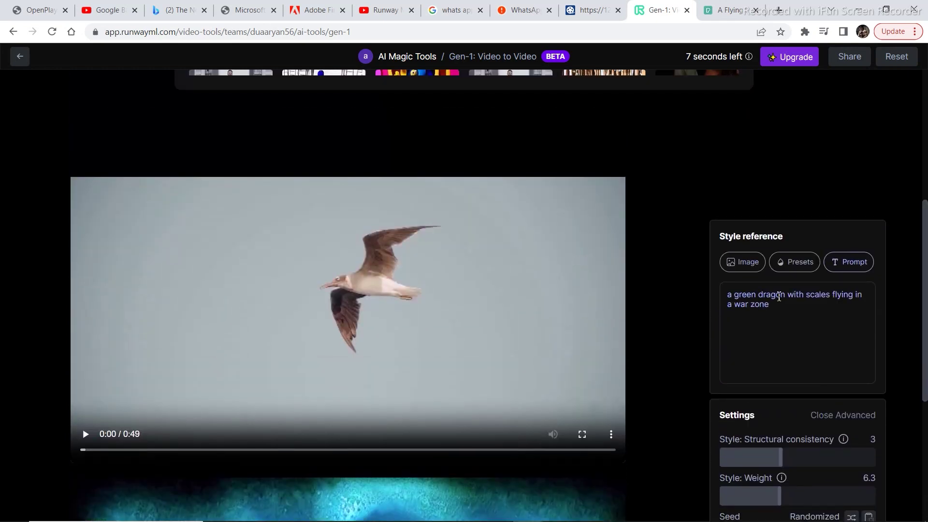
drag(789, 297, 873, 312)
key(BackSpace)
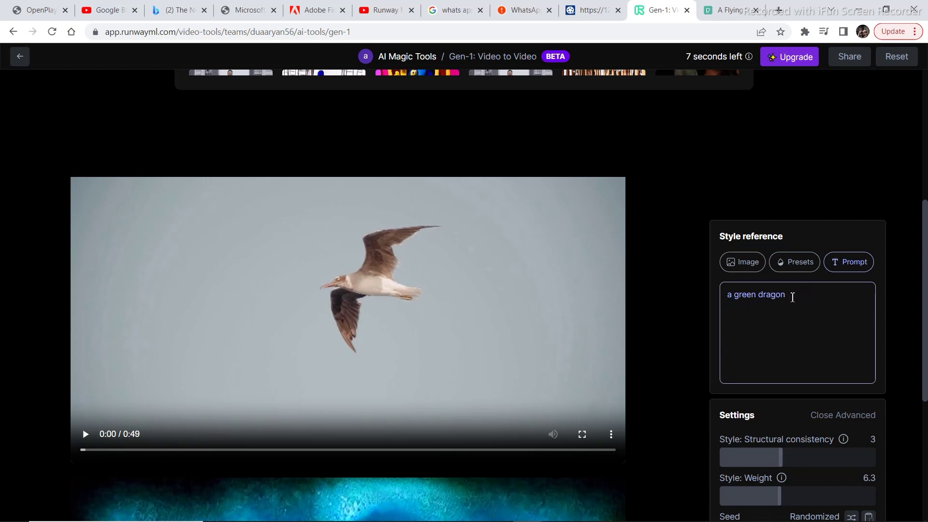
Step: Lower style strength to 29% in the basic settings and generate a new version
drag(926, 269, 925, 385)
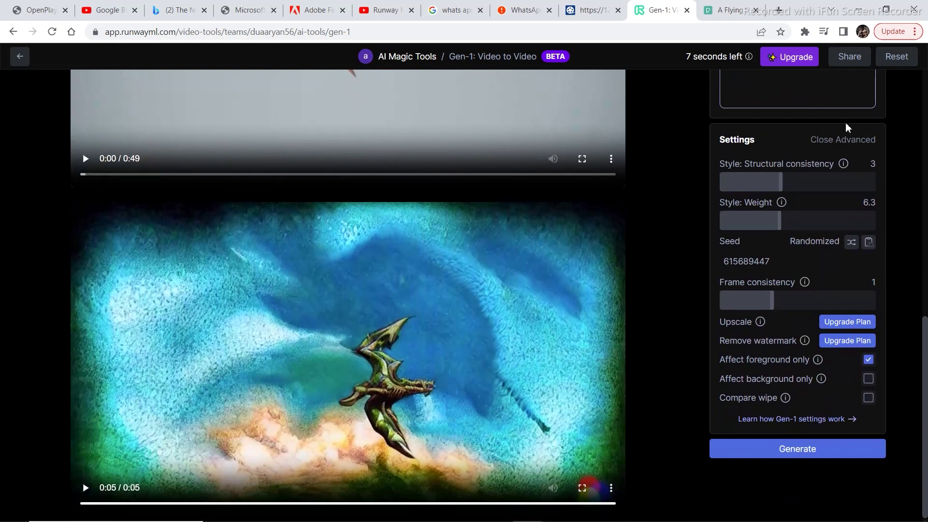
click(847, 141)
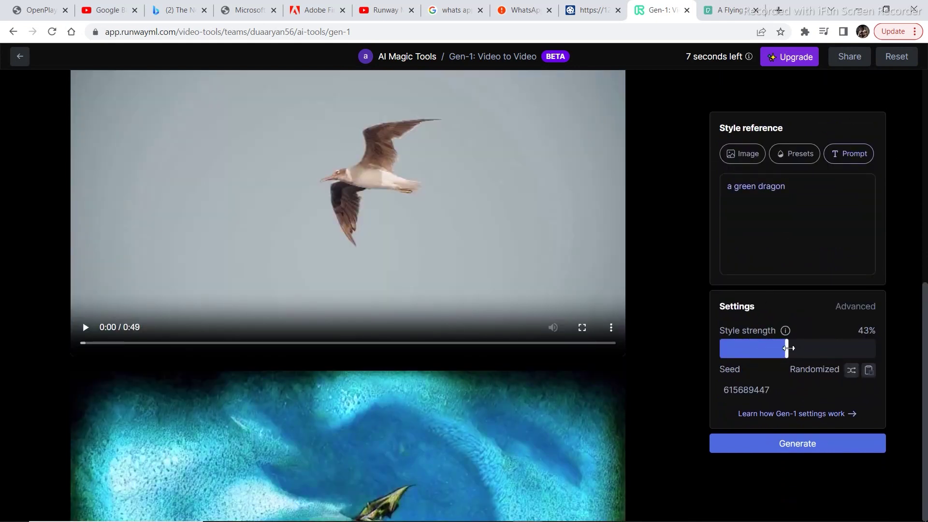
drag(789, 348, 779, 349)
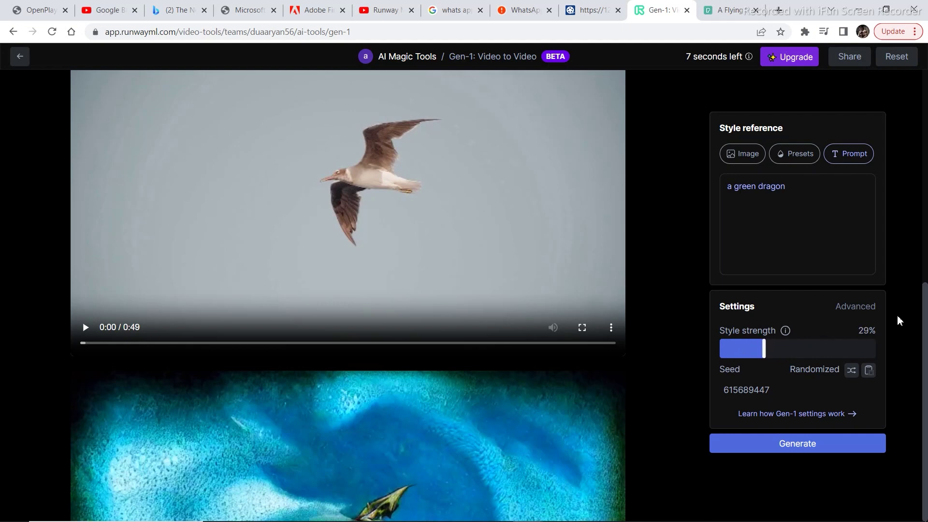
click(777, 449)
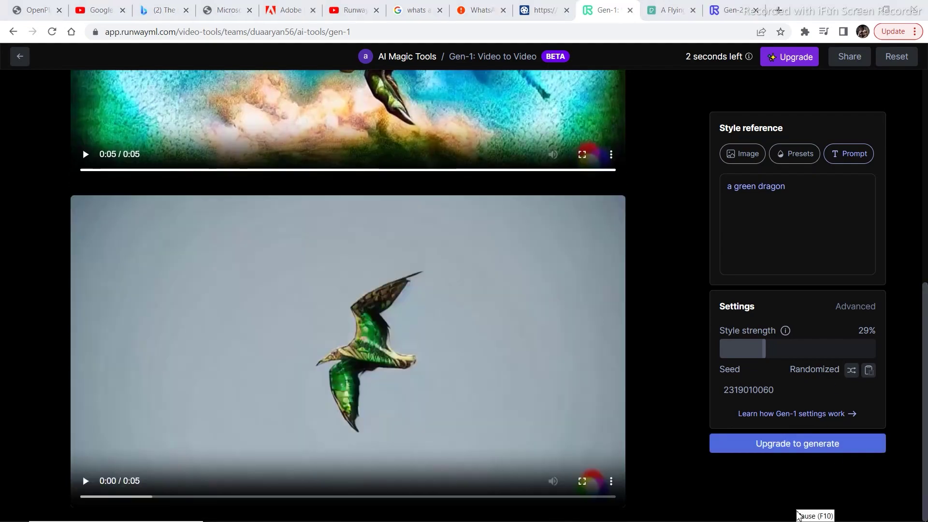
Step: Play the green-dragon seagull result twice, then return to the AI Magic Tools overview
click(94, 479)
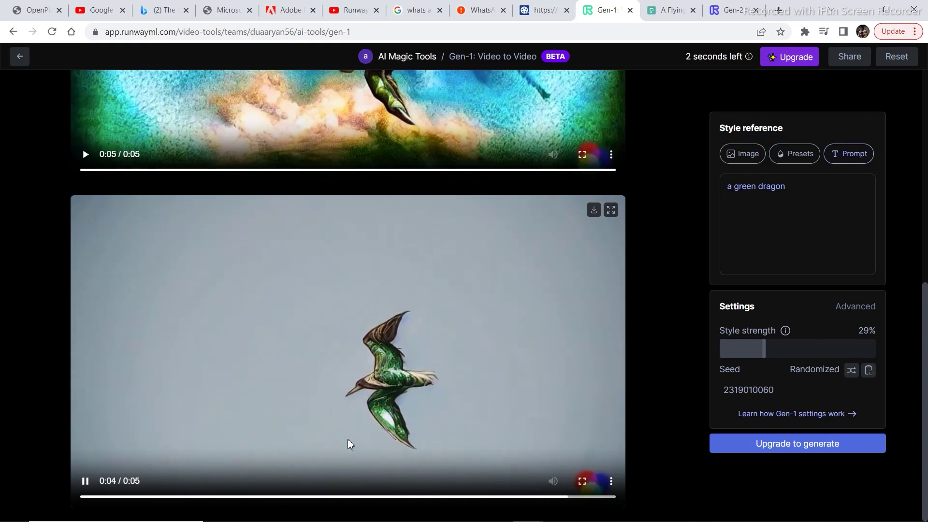
click(83, 486)
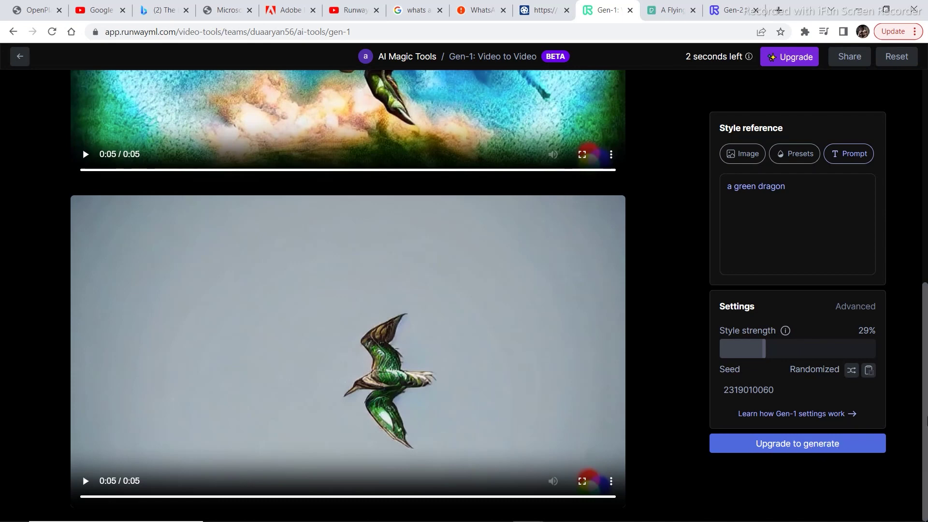
scroll(922, 284, up, 6)
scroll(923, 284, up, 2)
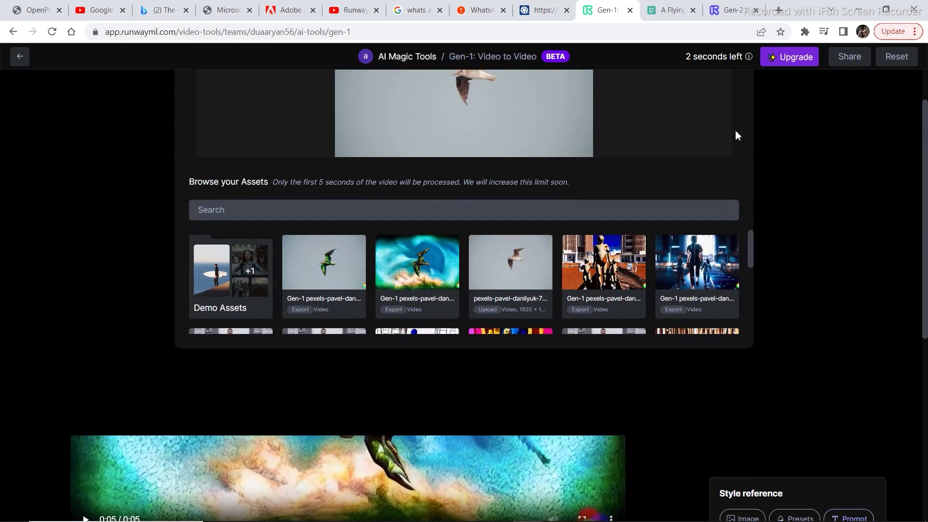
click(20, 56)
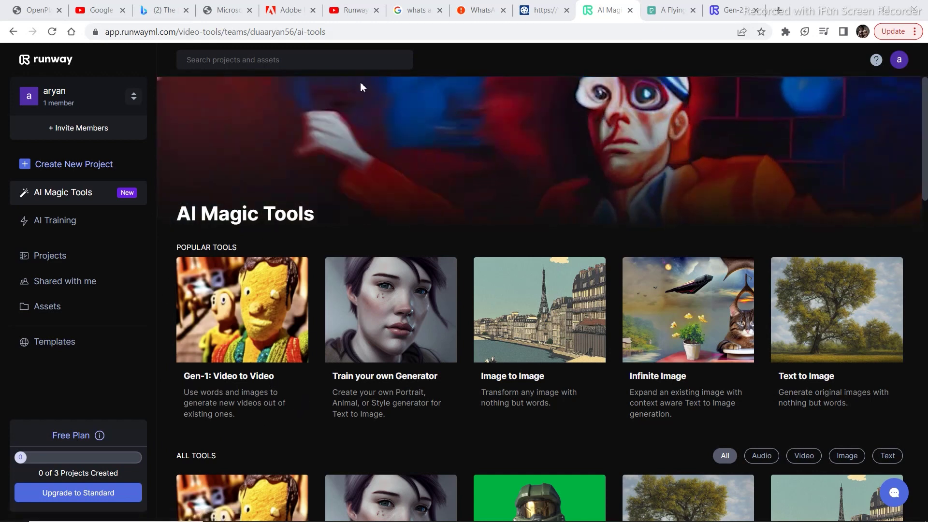
Step: Browse the AI Magic Tools catalogue, including Expand Image, then switch to the Gen-2 research tab
scroll(362, 87, down, 1)
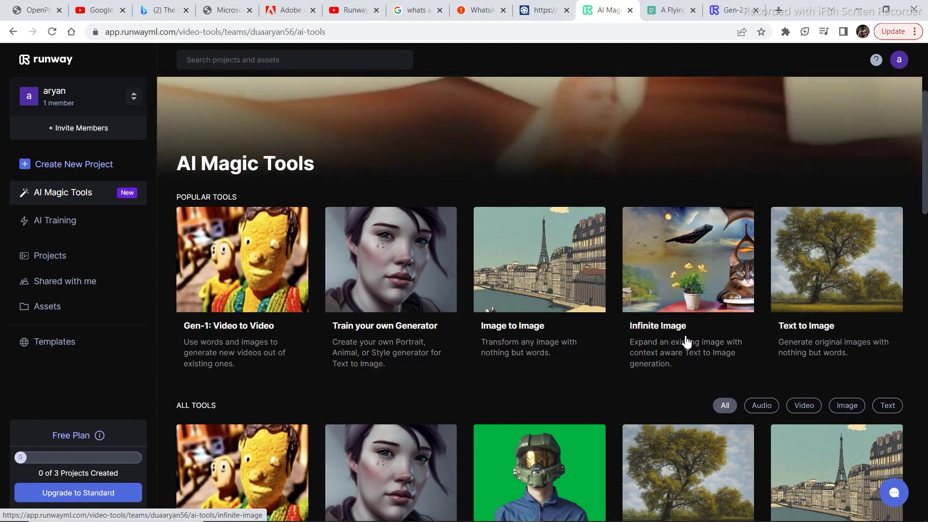
scroll(836, 290, down, 3)
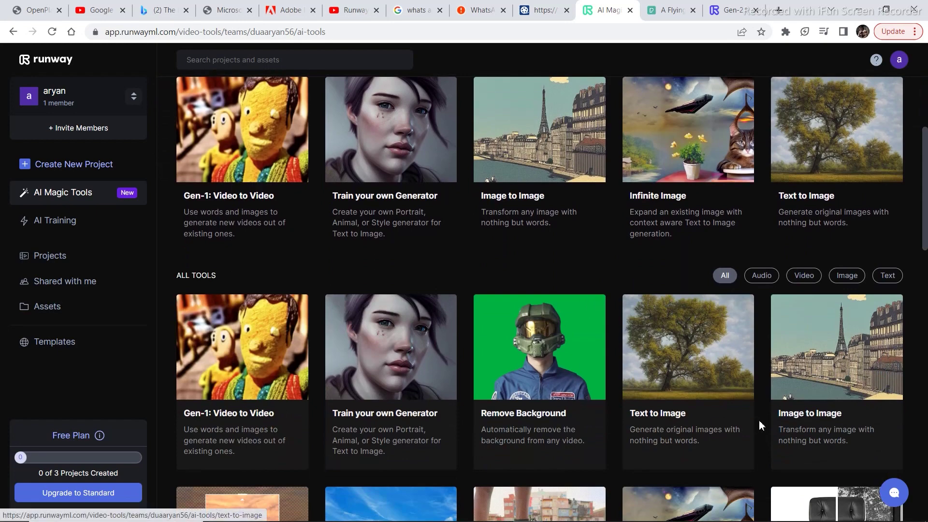
scroll(623, 290, down, 3)
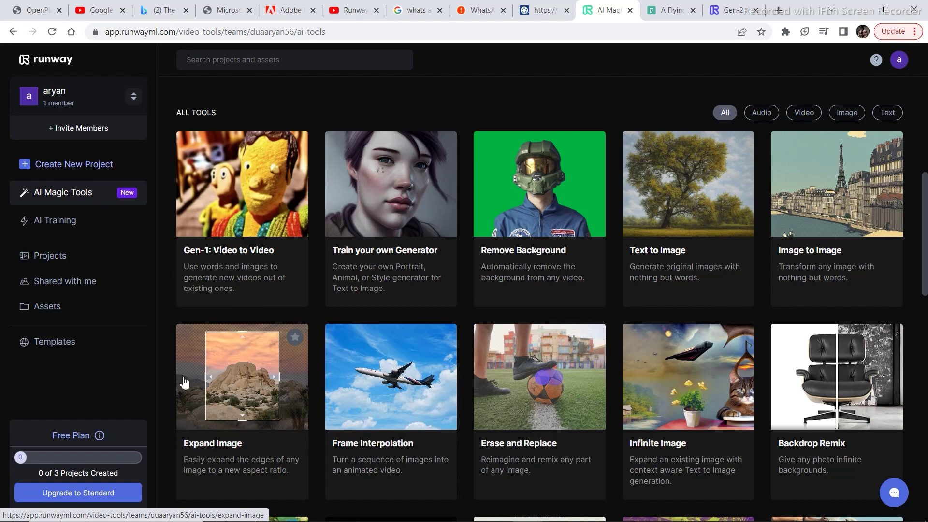
click(250, 413)
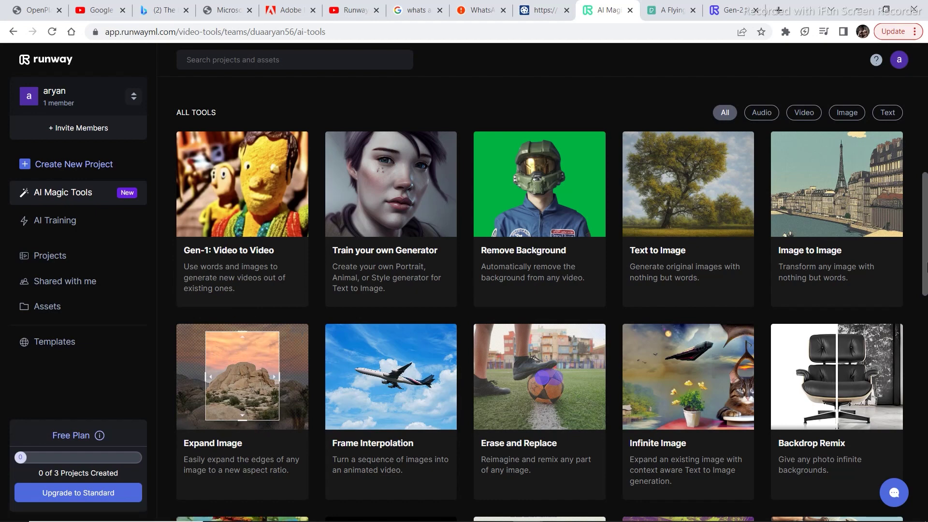
drag(926, 267, 926, 344)
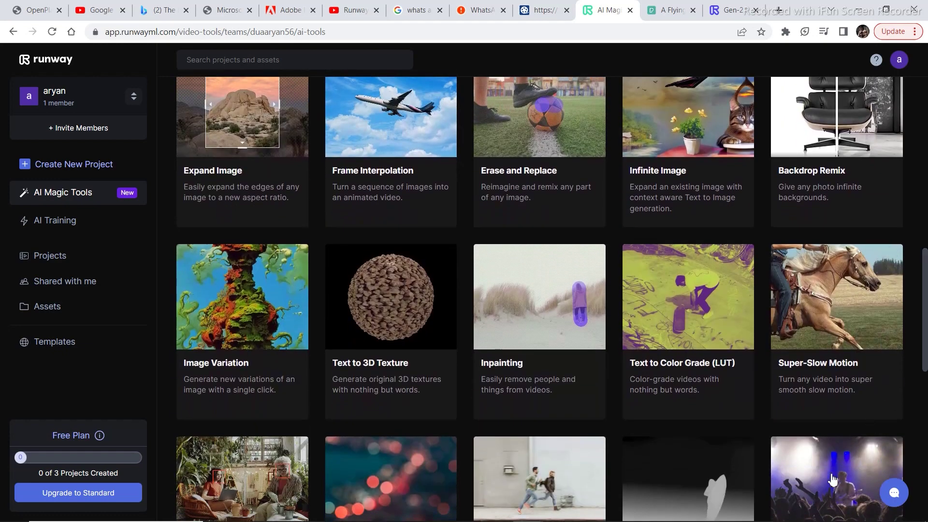
scroll(803, 508, down, 10)
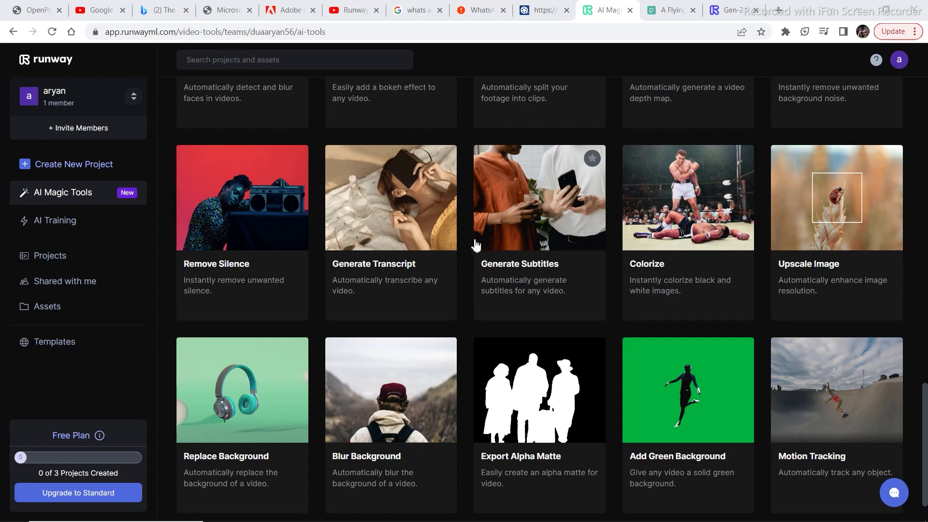
key(ctrl+9)
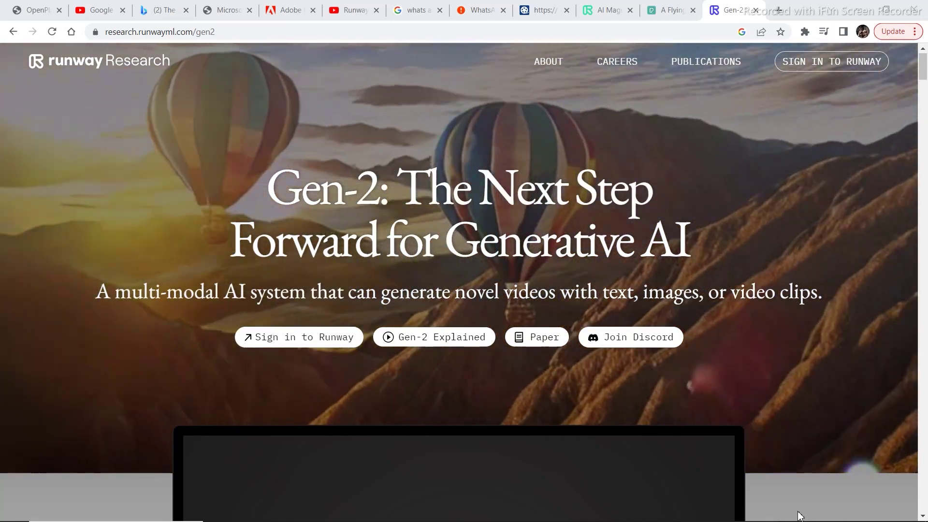
Step: Open the 1:14 Gen-2 explainer video from the Gen-2 video panel
scroll(562, 368, down, 7)
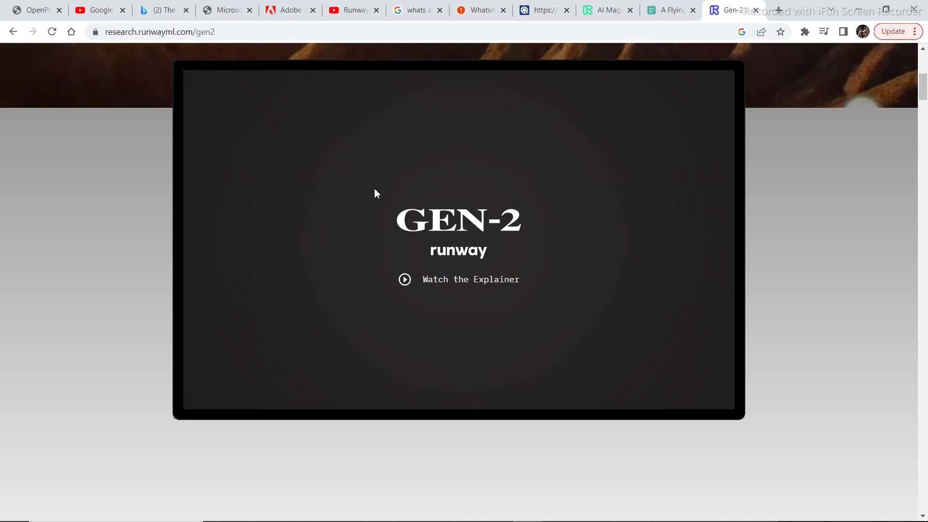
click(405, 280)
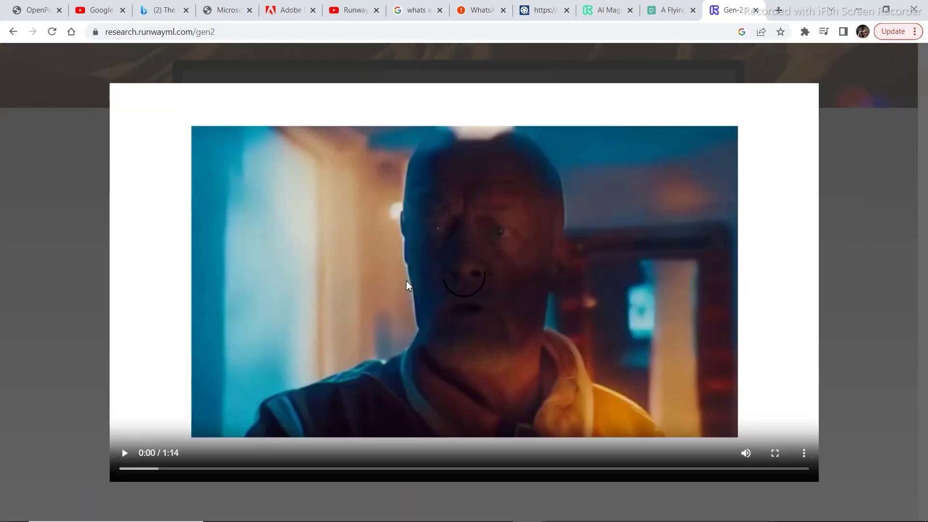
Step: Play the Gen-2 explainer video through to 1:14
click(122, 457)
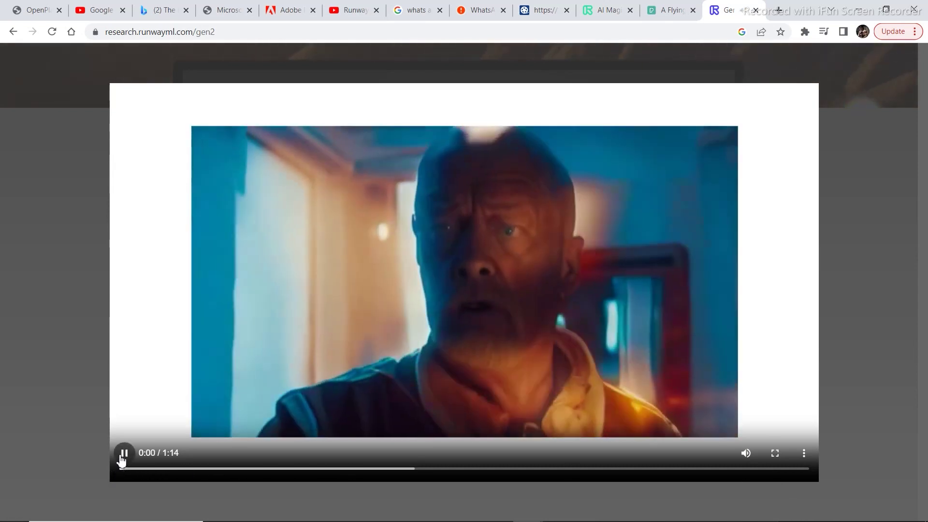